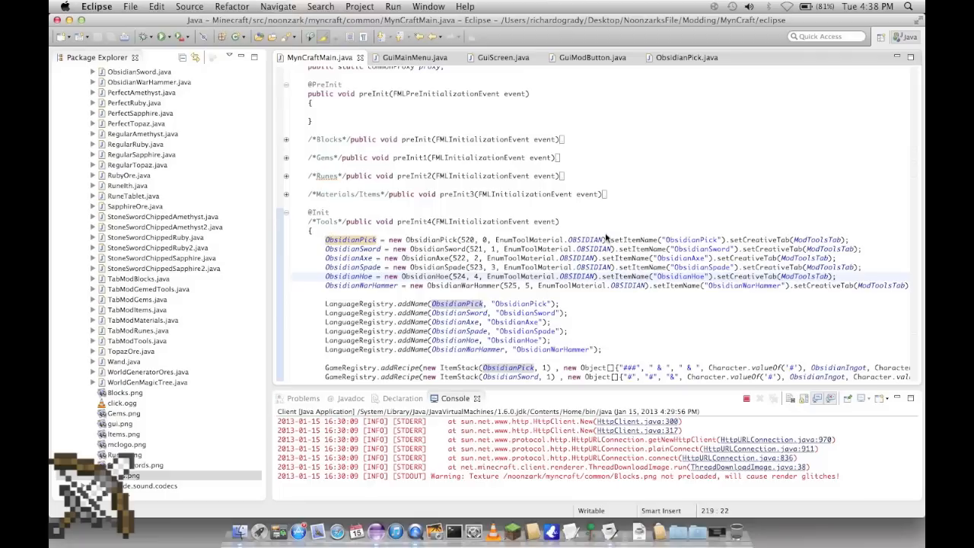
Step: Open ObsidianPick.java and examine its getTextureSize method alongside the tool declarations in MynCraftMain.java
click(363, 249)
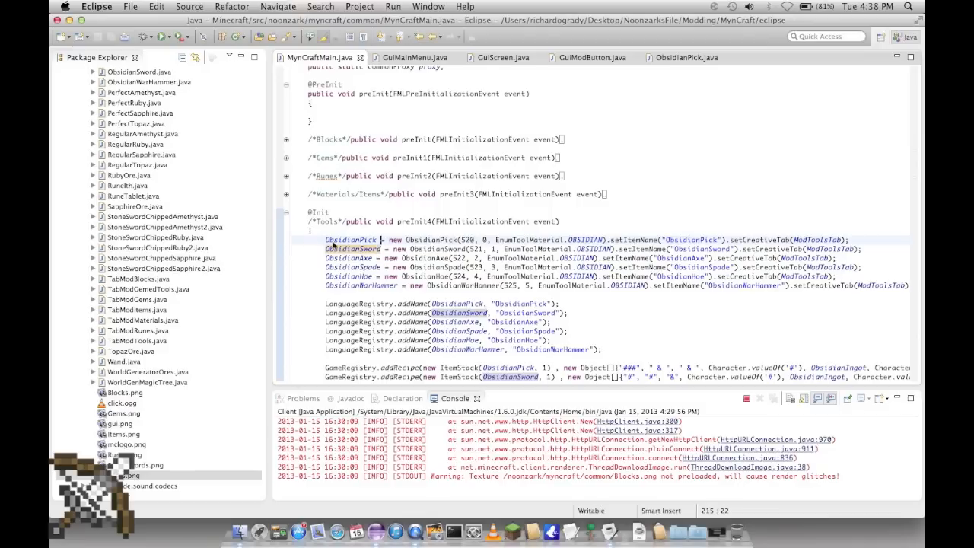
click(670, 59)
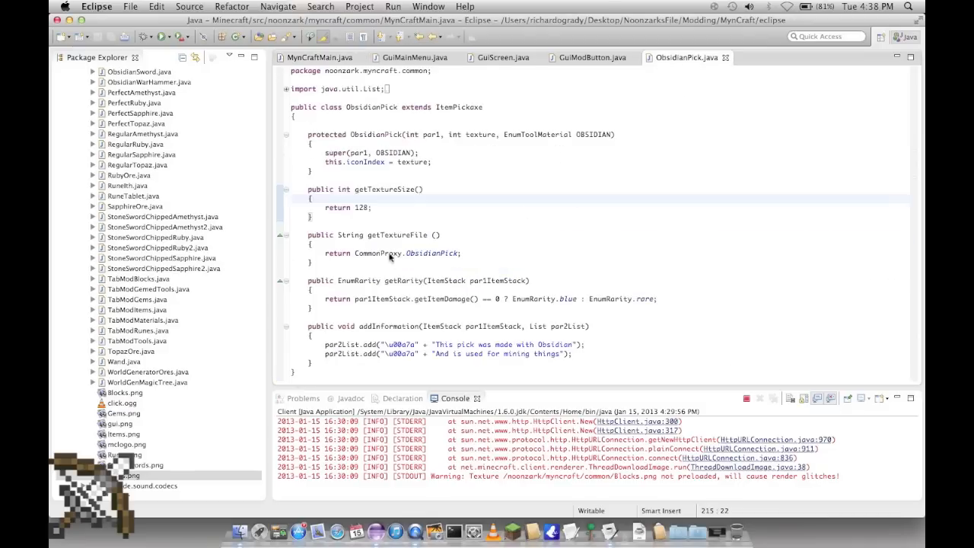
drag(316, 218, 307, 190)
click(363, 225)
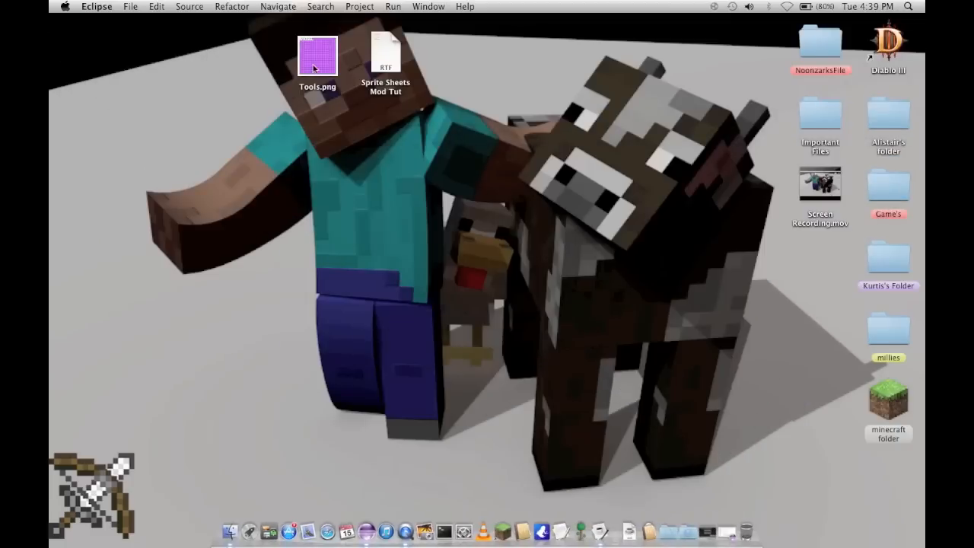
Step: Open the Sprite Sheets Mod Tut note from the desktop in TextEdit and review the sprite sheet sizes for 32, 64 and 128
double_click(370, 59)
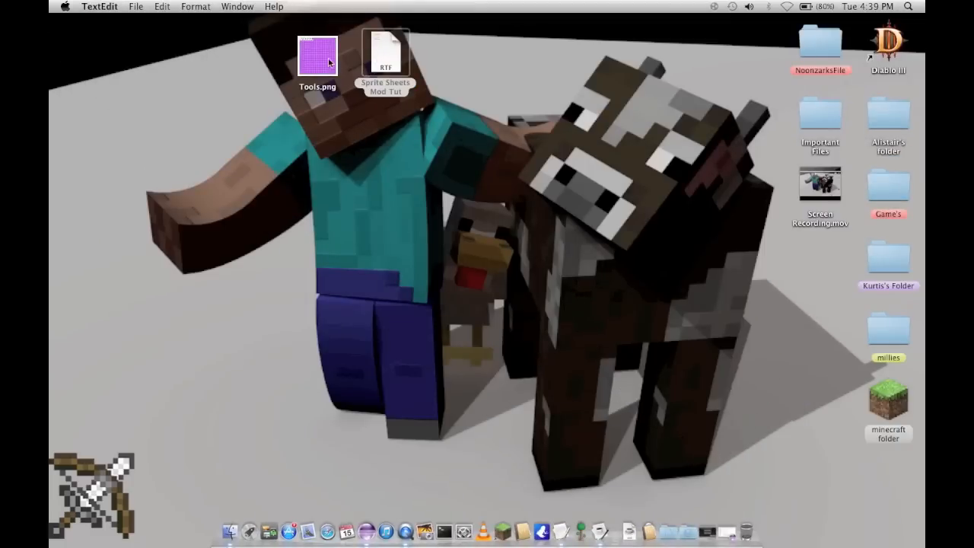
double_click(384, 57)
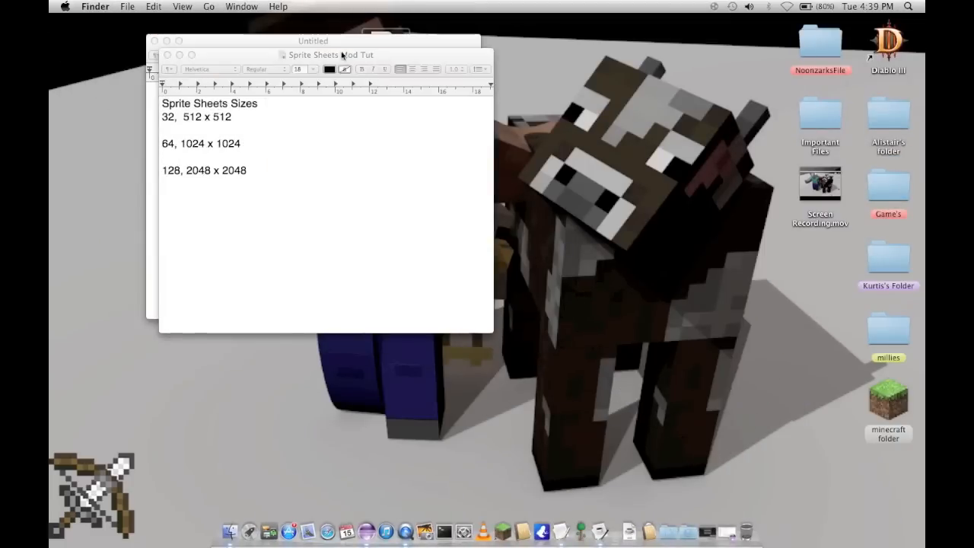
click(154, 40)
drag(211, 53, 437, 69)
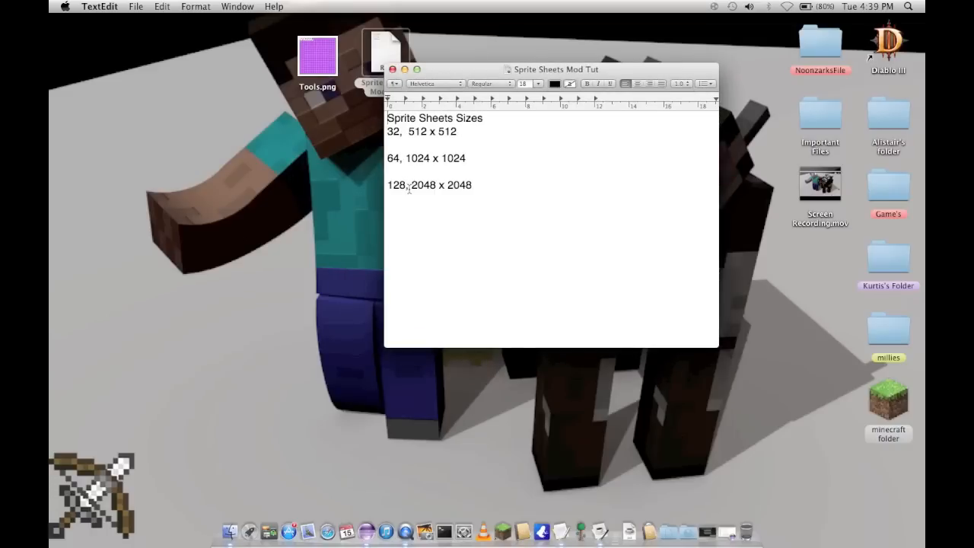
double_click(394, 131)
right_click(393, 158)
click(394, 160)
click(408, 148)
click(408, 190)
Step: Try to add a size entry for 16 below the 128 line in the note
click(418, 224)
key(Return)
key(Return)
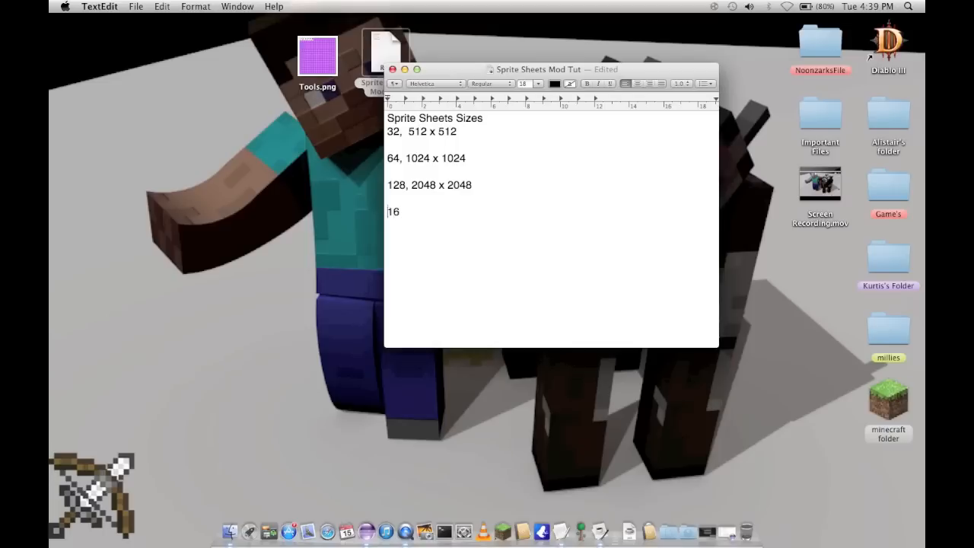
text(4)
key(Left)
text(2)
double_click(414, 211)
text(2)
key(BackSpace)
Step: Open Tools.png from the desktop in Preview and compare its tile grid with the 512 x 512 size in the note
click(318, 53)
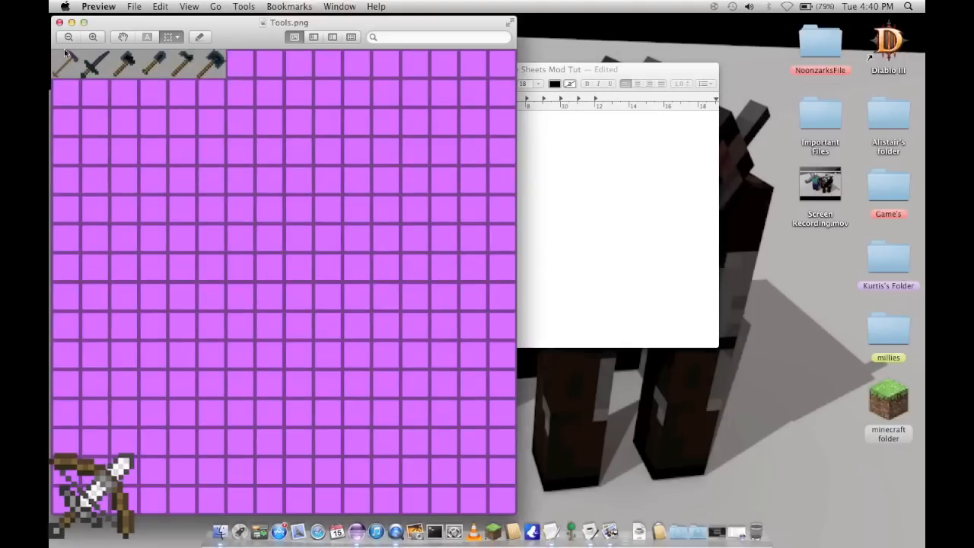
click(558, 136)
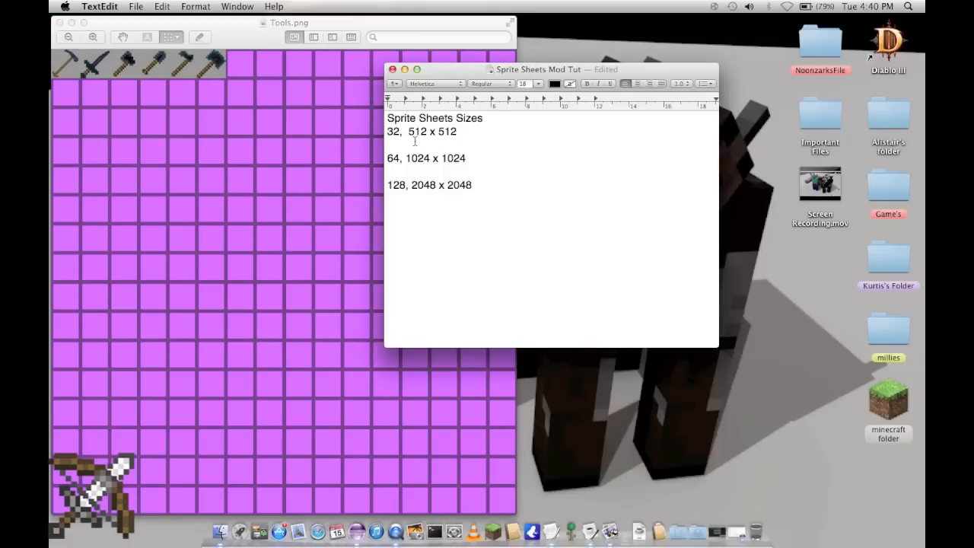
drag(410, 131, 460, 132)
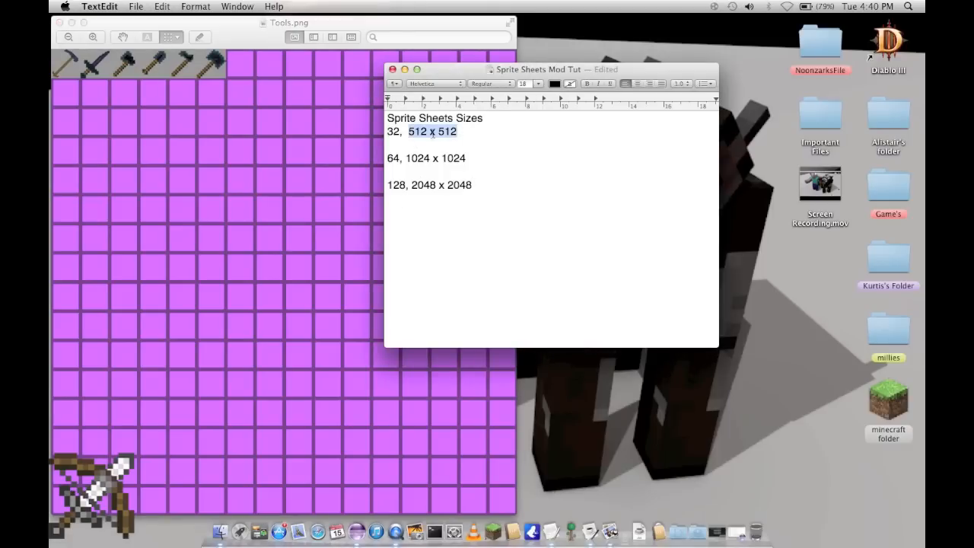
click(432, 133)
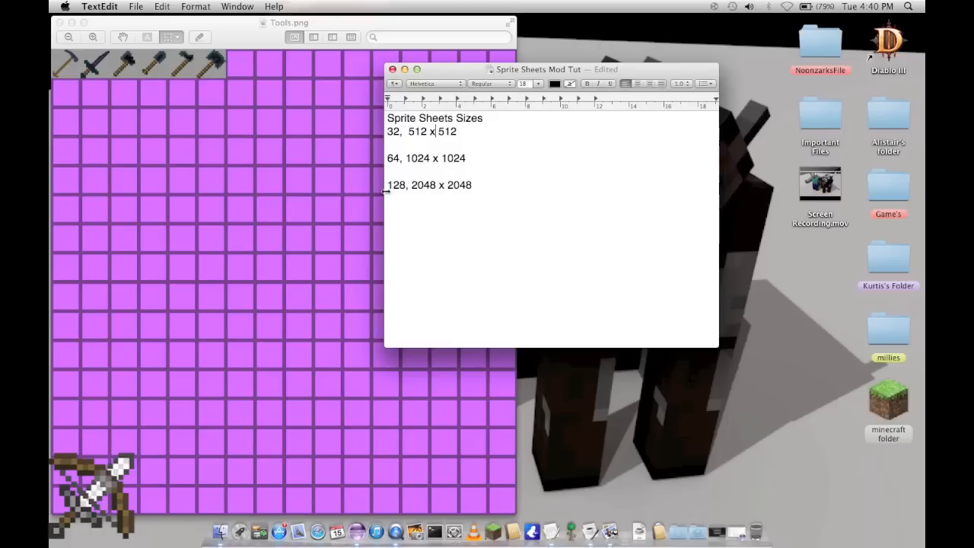
click(393, 69)
drag(212, 24, 513, 25)
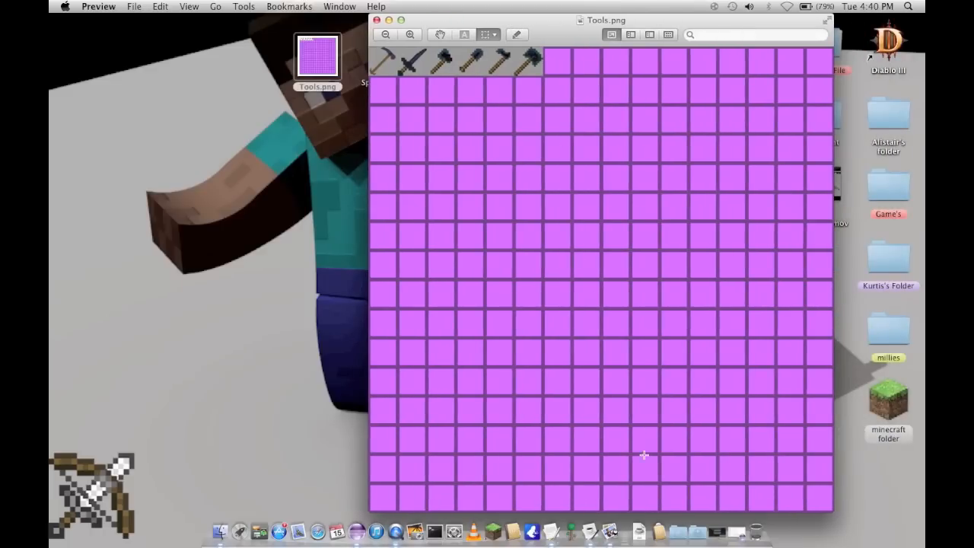
Step: Launch GIMP from the Applications folder and open Tools.png from the Desktop
click(659, 532)
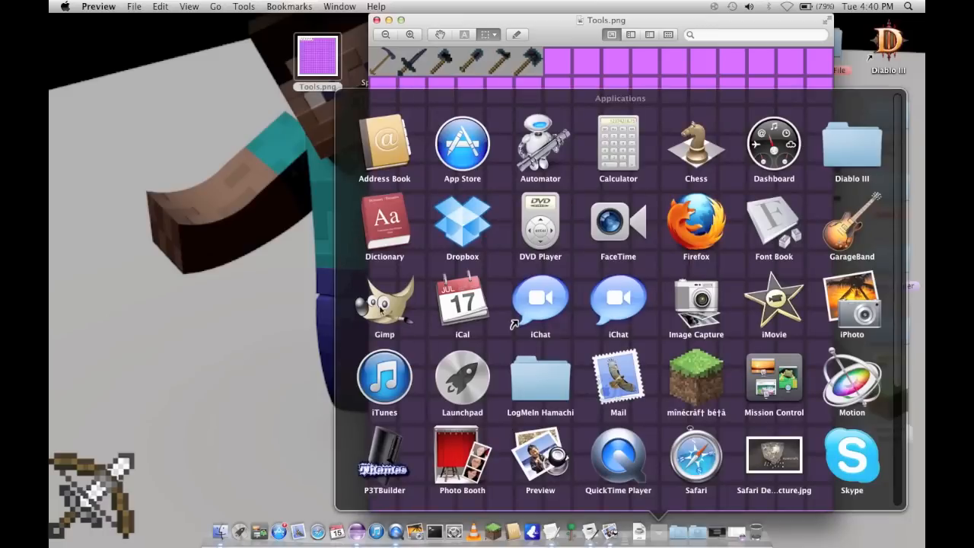
click(388, 312)
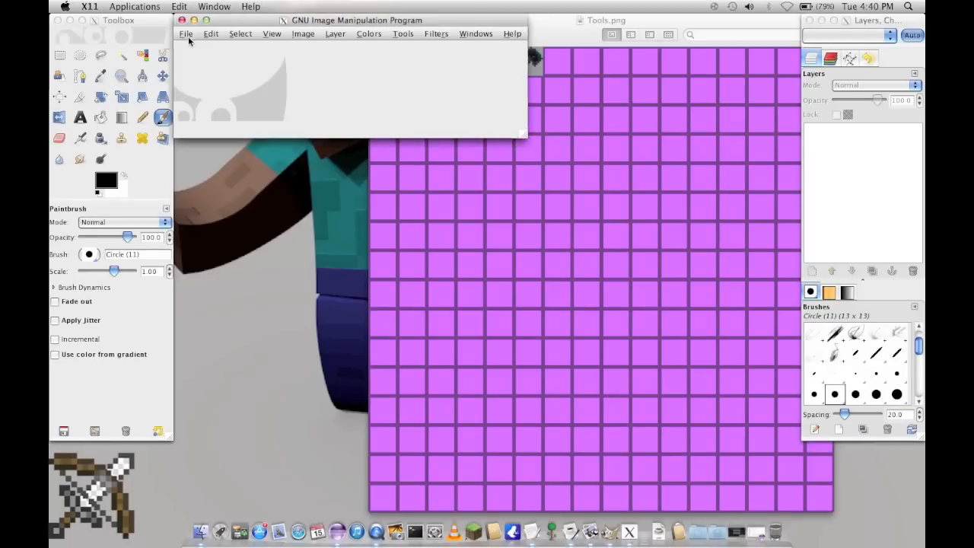
click(187, 34)
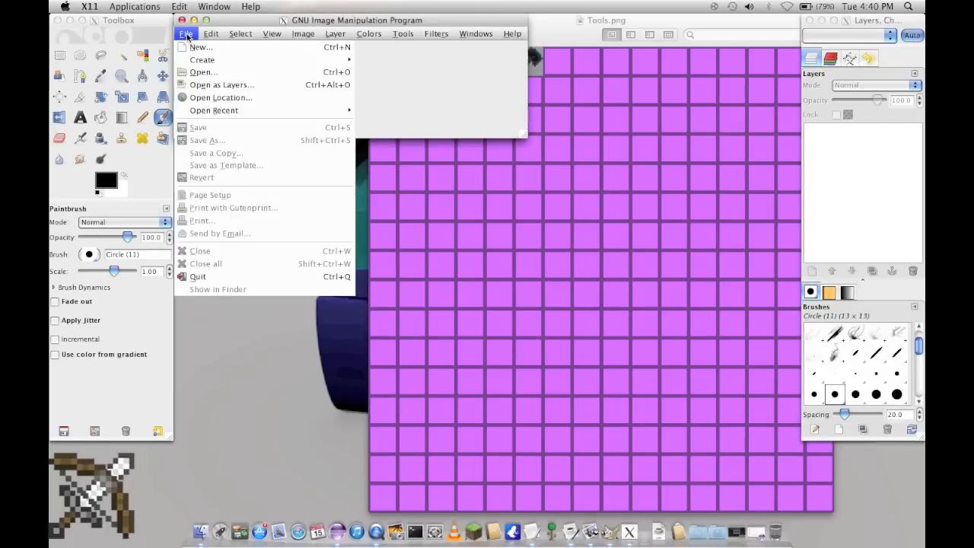
click(290, 73)
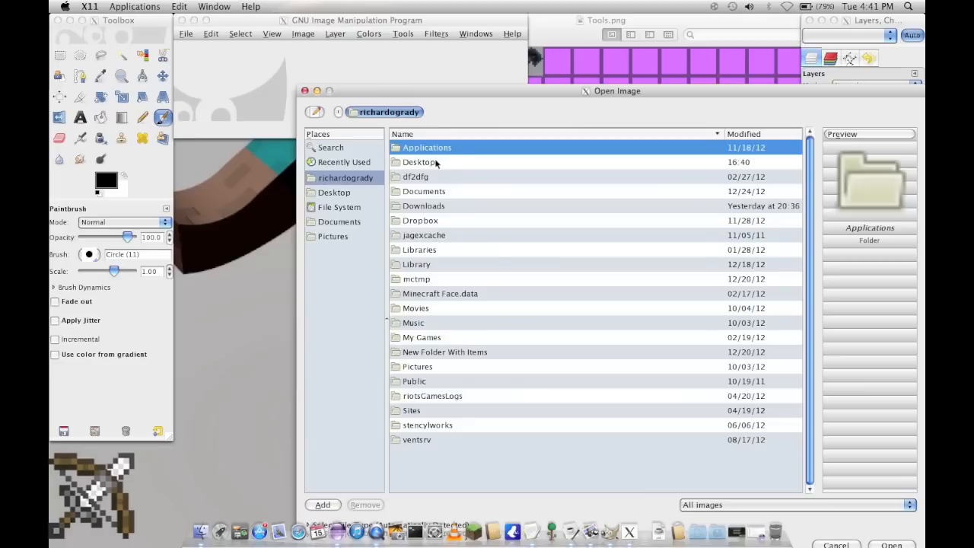
double_click(435, 161)
double_click(438, 251)
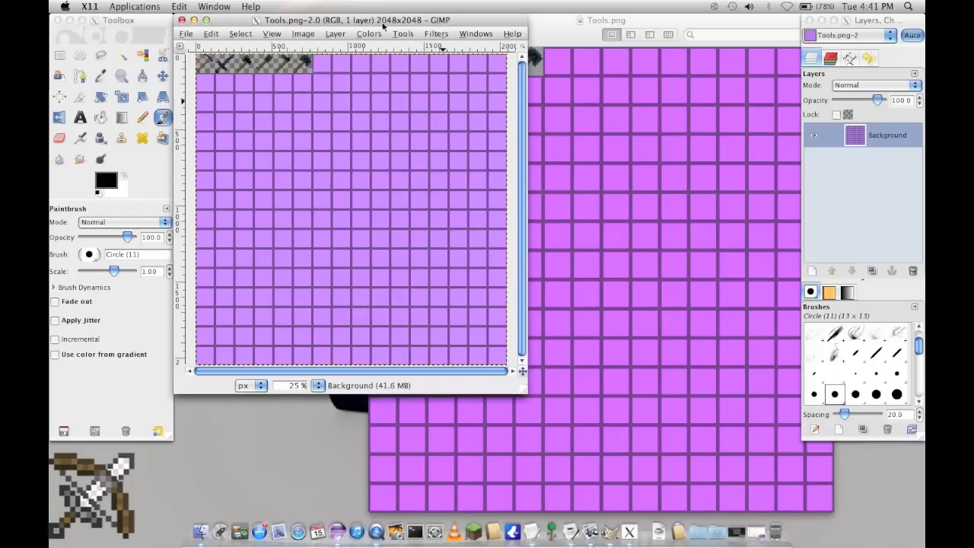
Step: Open the Scale Image settings for the Tools.png sprite sheet in GIMP
click(306, 34)
click(345, 140)
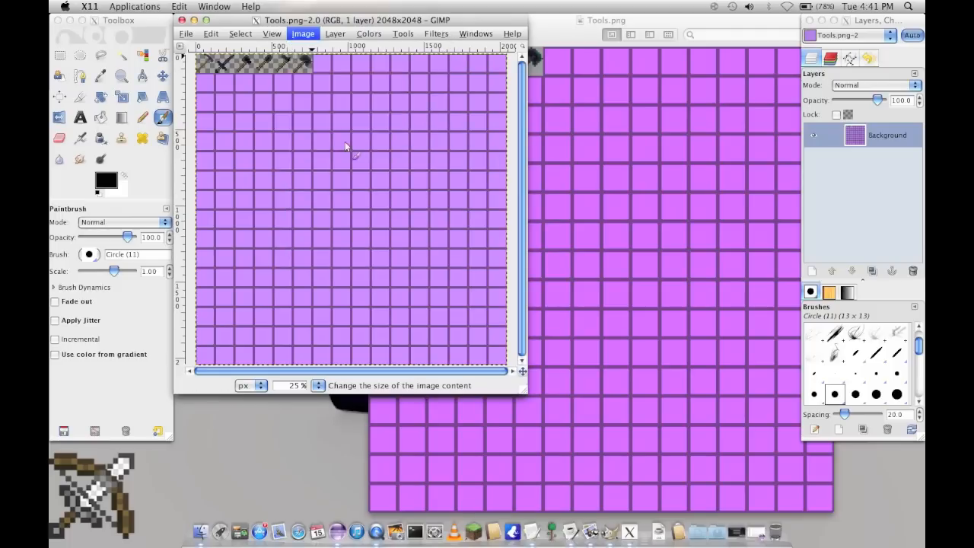
drag(274, 27, 408, 80)
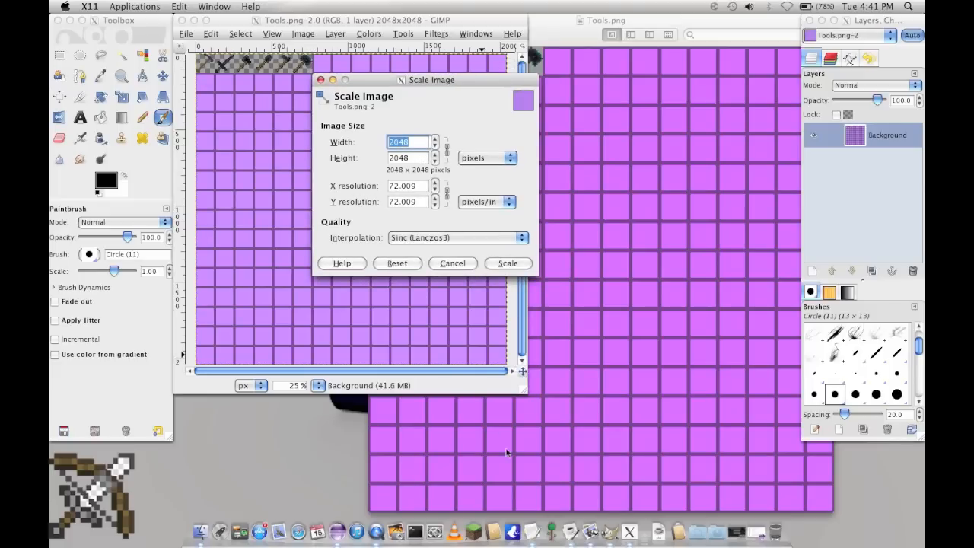
Step: Close the blank TextEdit document, minimise the image windows and reopen the Sprite Sheets Mod Tut note from the desktop
click(531, 539)
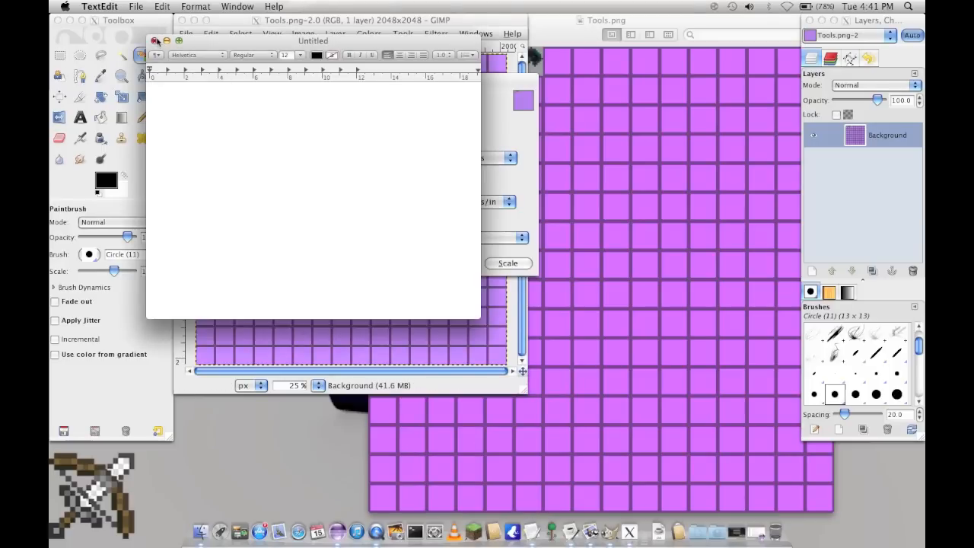
click(153, 35)
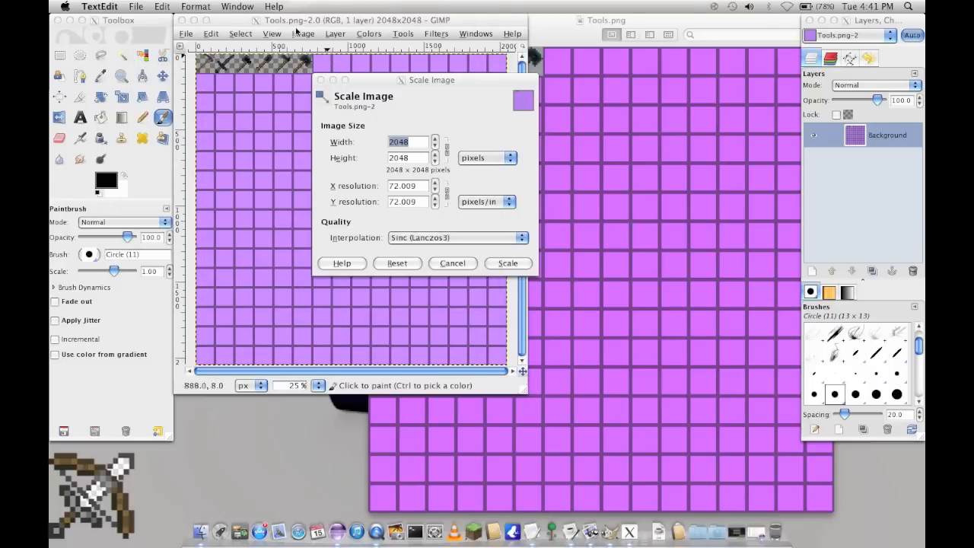
click(196, 24)
click(195, 22)
click(389, 21)
double_click(385, 65)
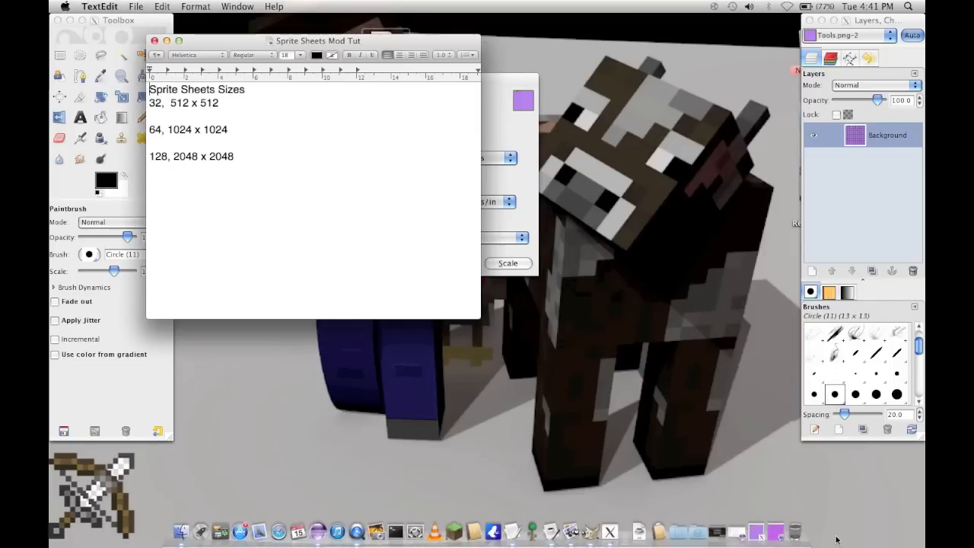
Step: Restore the minimised image windows and move the note clear of the GIMP image
click(770, 534)
click(770, 536)
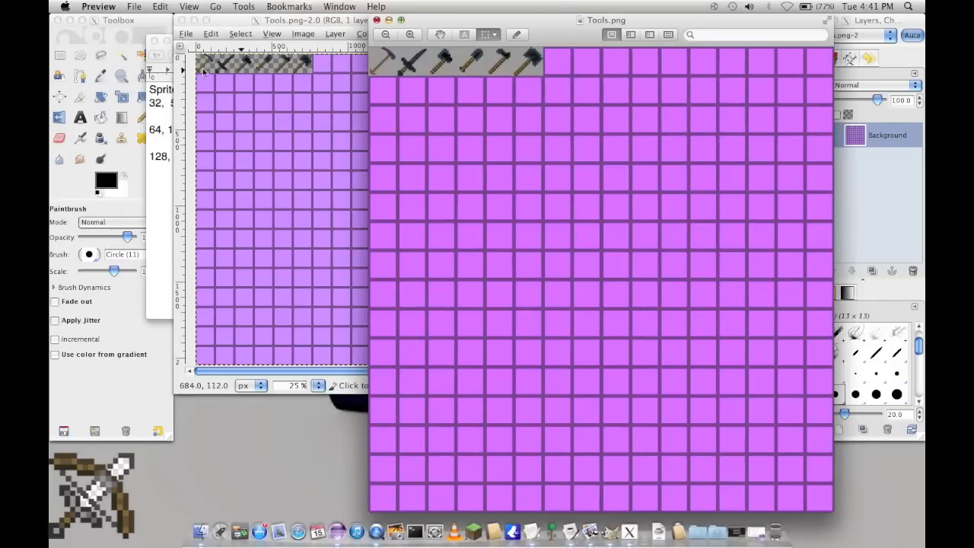
click(160, 51)
drag(231, 48, 598, 234)
click(297, 101)
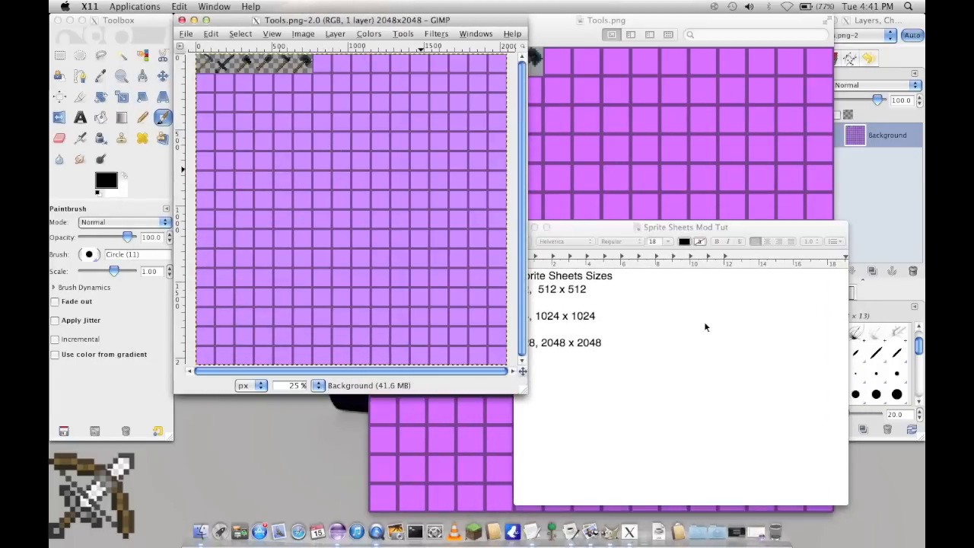
Step: Close the Preview copy of Tools.png and place the Scale Image dialog so that the size note stays readable
click(639, 298)
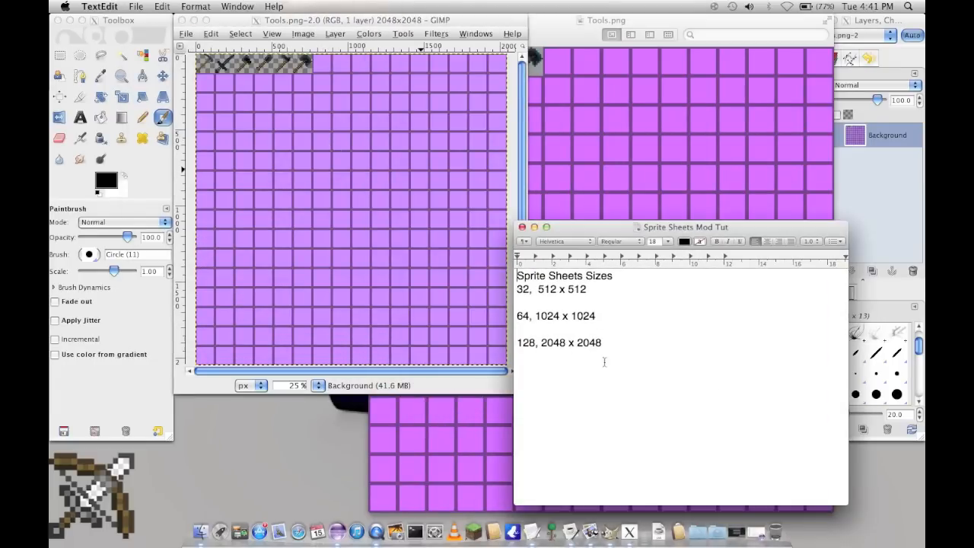
click(562, 26)
click(376, 21)
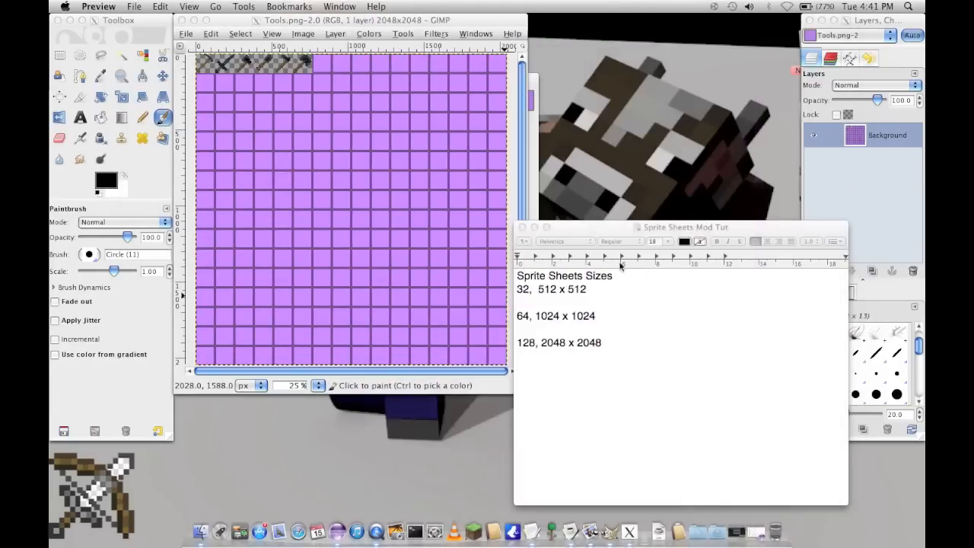
click(655, 293)
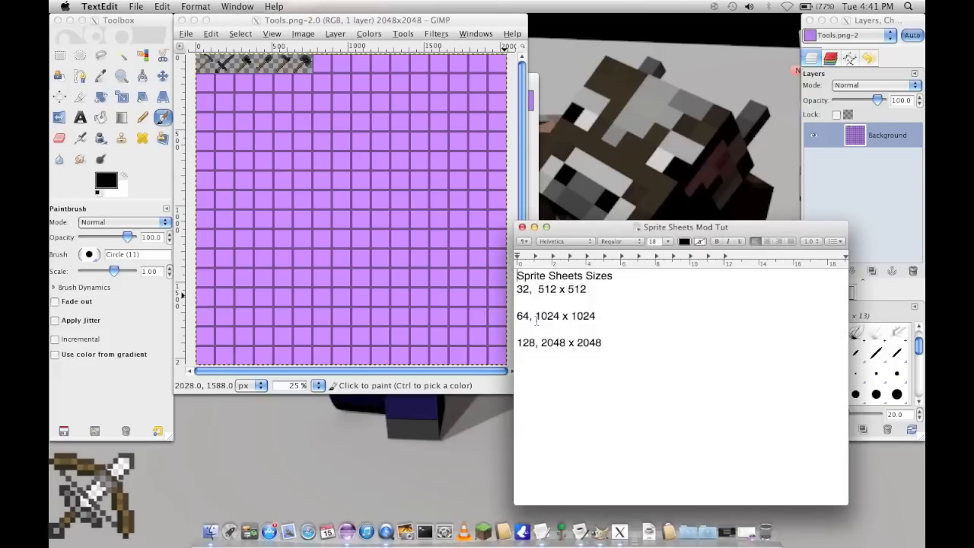
click(535, 81)
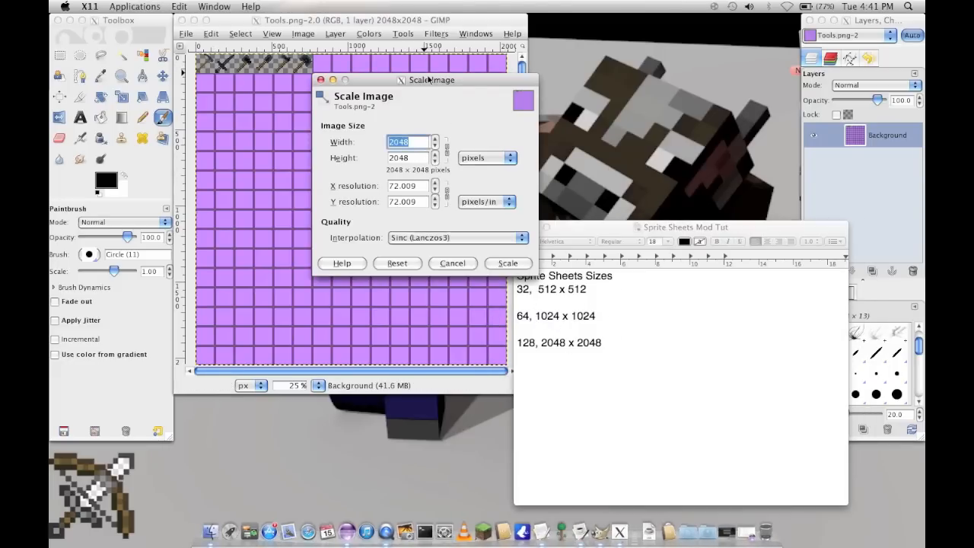
drag(429, 80, 363, 62)
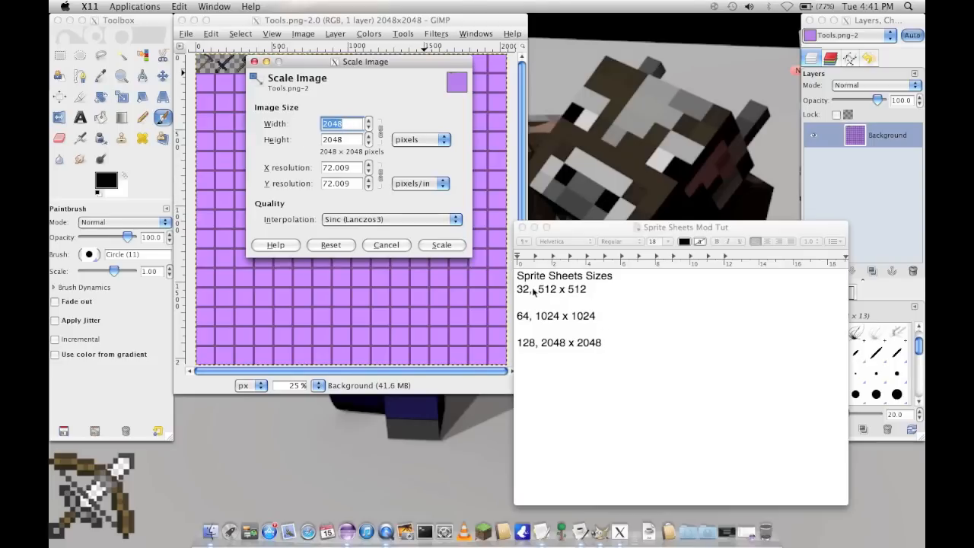
Step: Set the scaled image's width and height to 2048 pixels
text(2)
key(Tab)
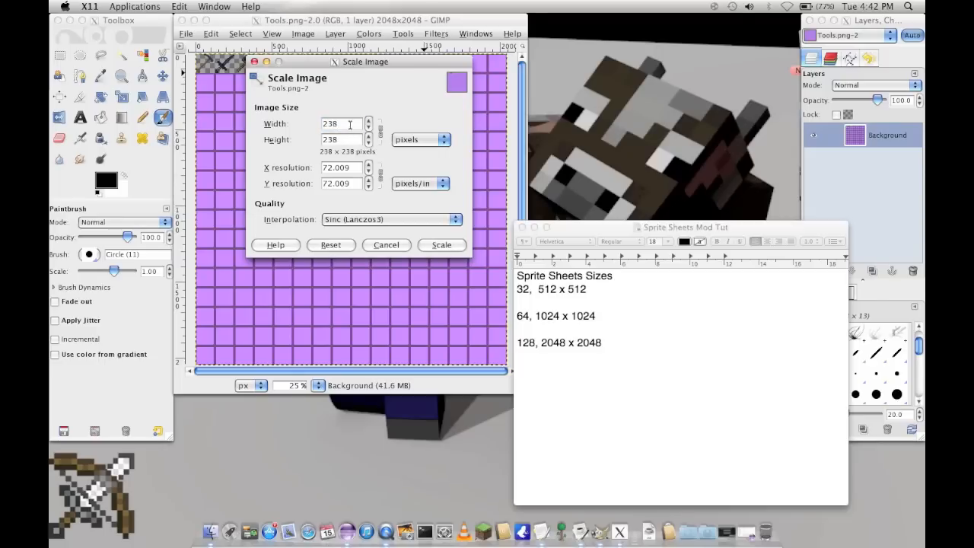
drag(344, 140, 322, 139)
text(2048)
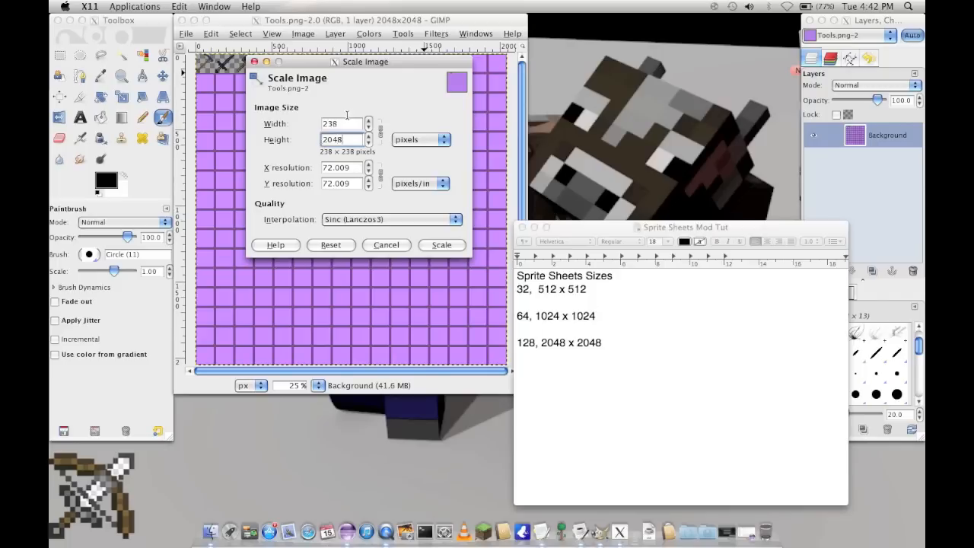
click(347, 120)
click(421, 140)
click(421, 140)
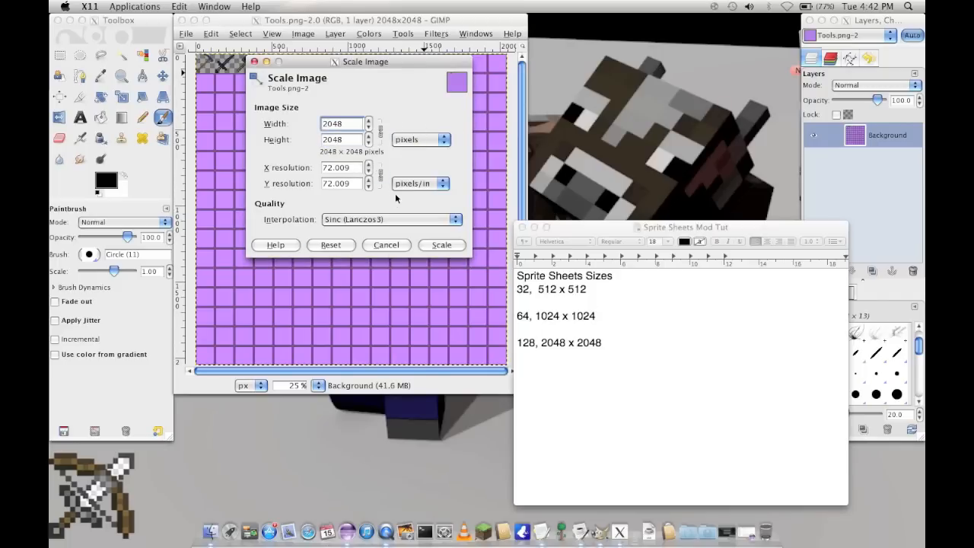
Step: Set the scaling interpolation to None, then cancel the image scaling
click(368, 219)
click(332, 219)
click(352, 220)
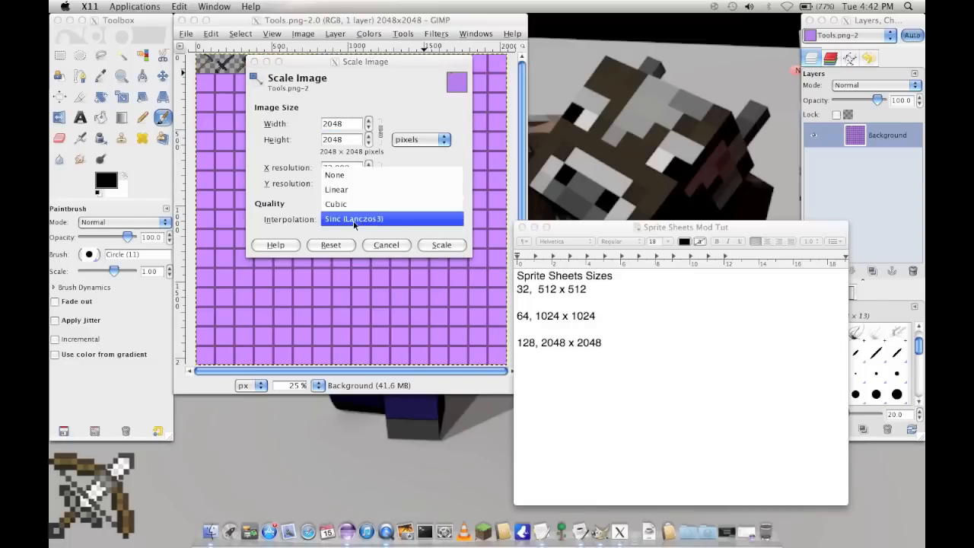
click(355, 175)
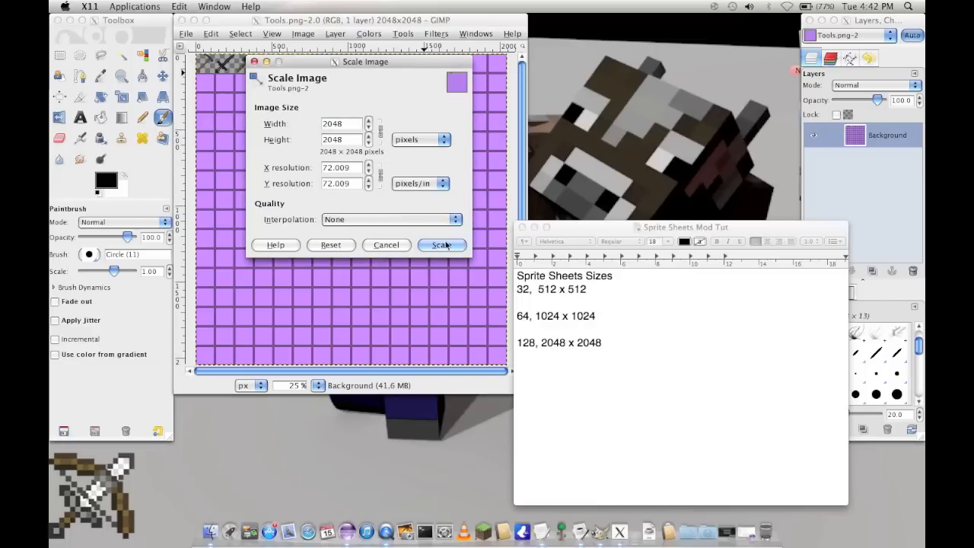
click(386, 246)
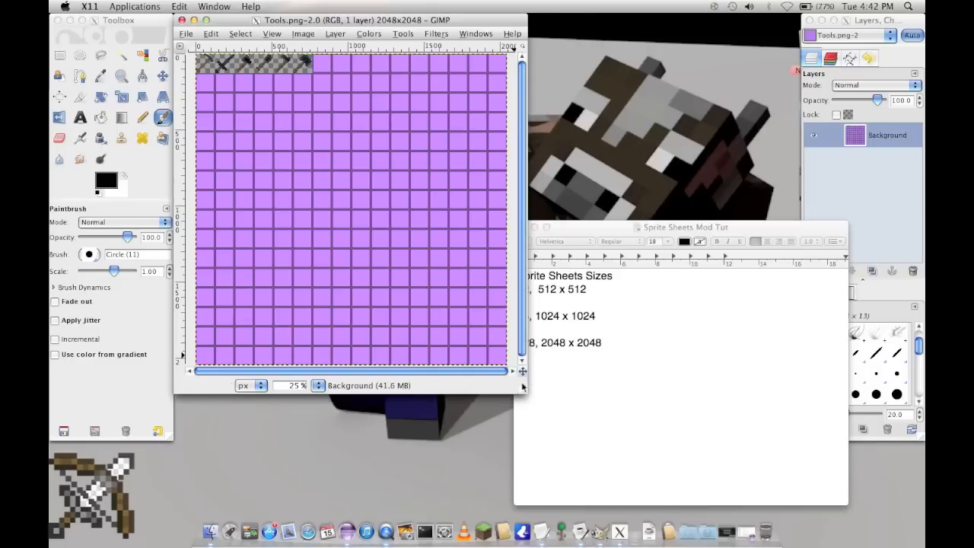
Step: Enlarge the Tools.png image window and examine the row of tool sprites, finishing at 100% zoom
drag(528, 395, 775, 503)
key(z)
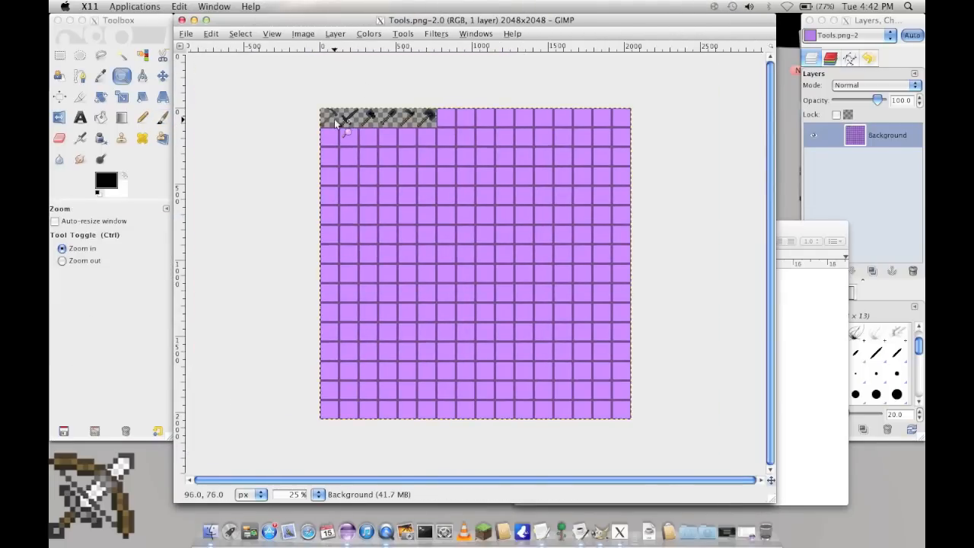
click(334, 119)
click(334, 119)
click(334, 119)
click(334, 119)
click(335, 119)
click(335, 119)
scroll(334, 119, left, 2)
scroll(334, 119, up, 3)
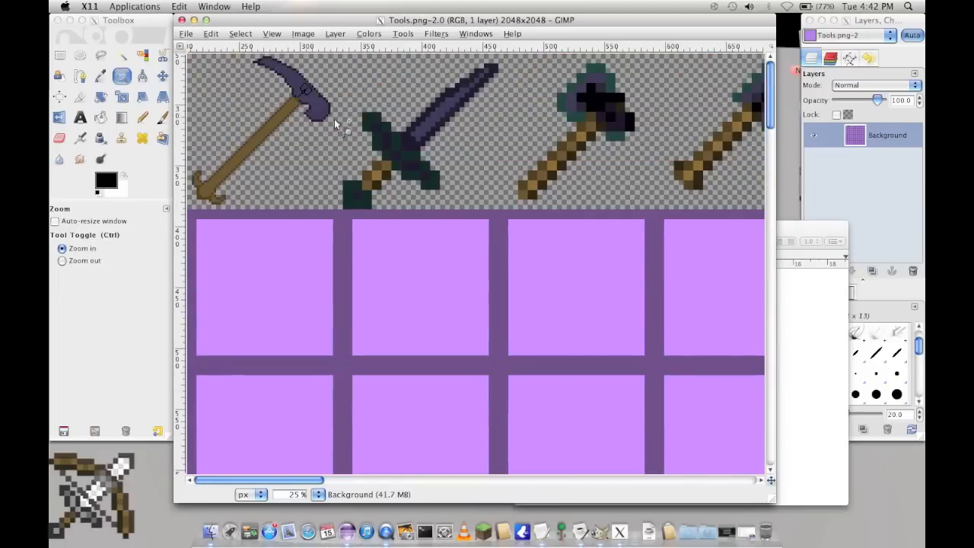
key(1)
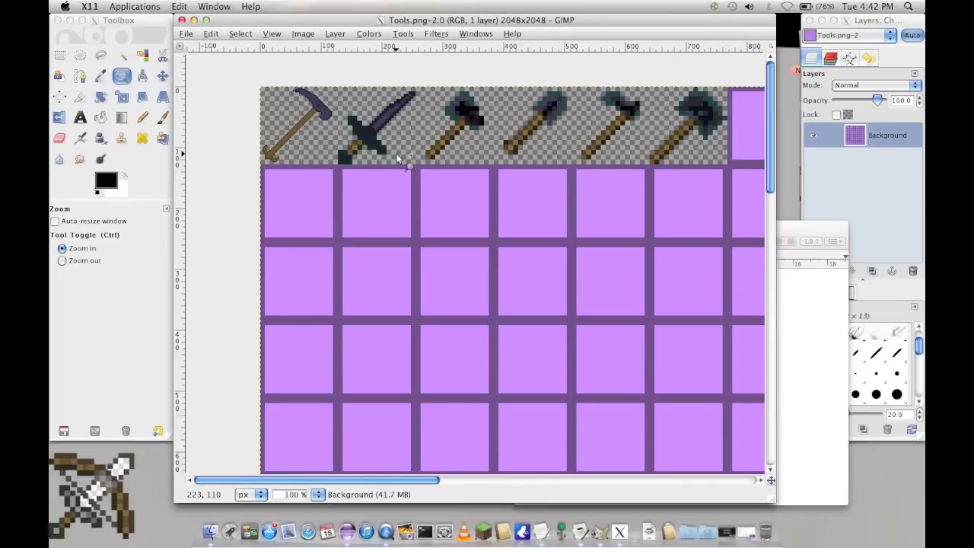
Step: Magnify the pickaxe sprite's head to 800% to inspect its pixel detail
click(303, 126)
click(305, 124)
click(305, 124)
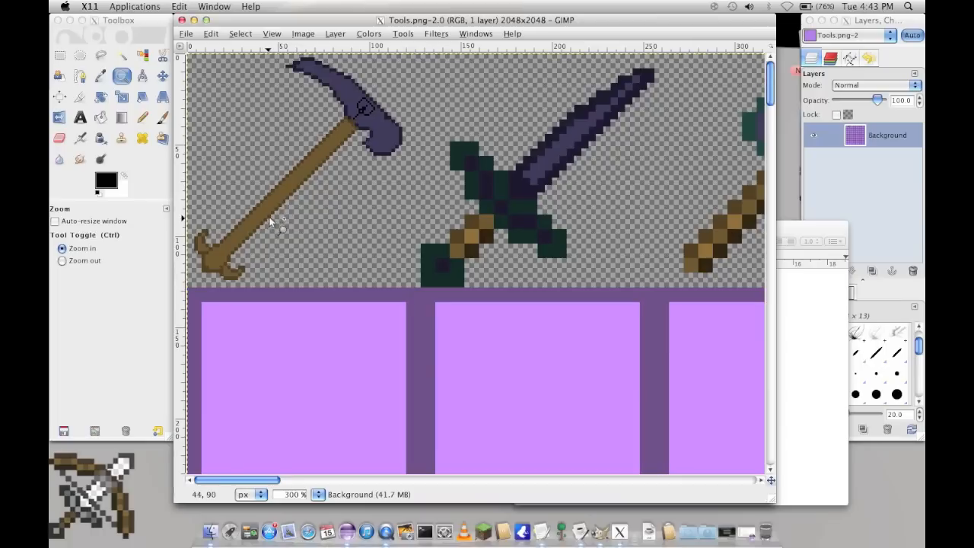
click(357, 131)
click(361, 119)
click(370, 105)
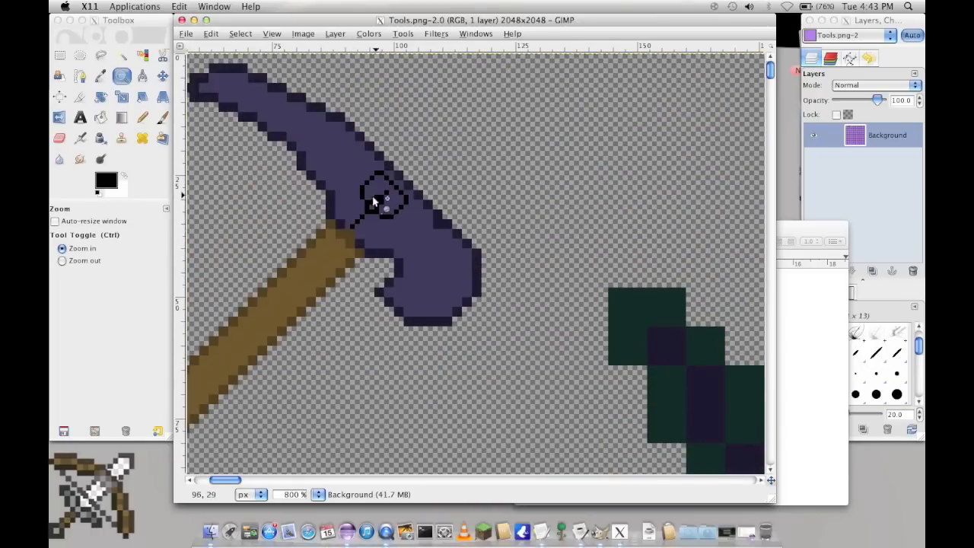
Step: Close the Tools.png image, leaving the empty GIMP window open
click(186, 32)
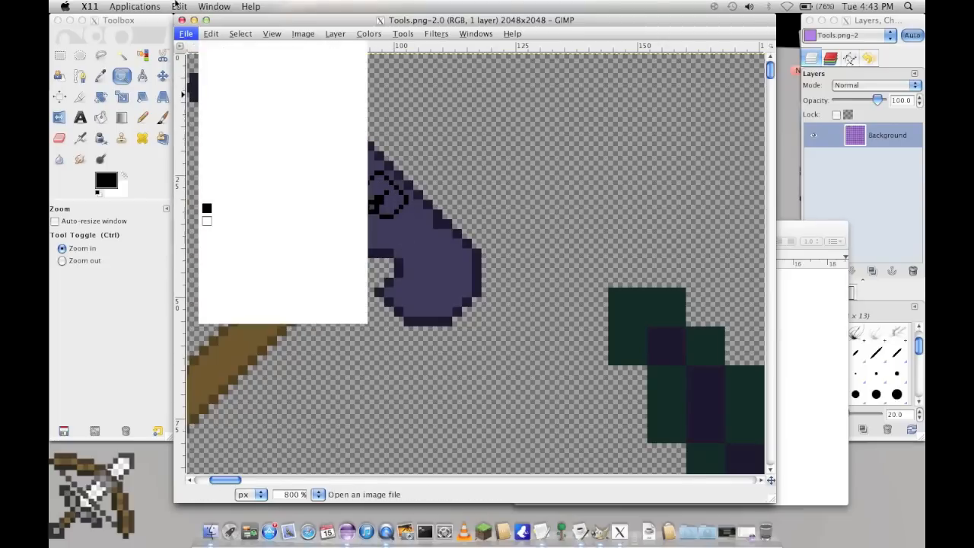
click(183, 27)
click(89, 6)
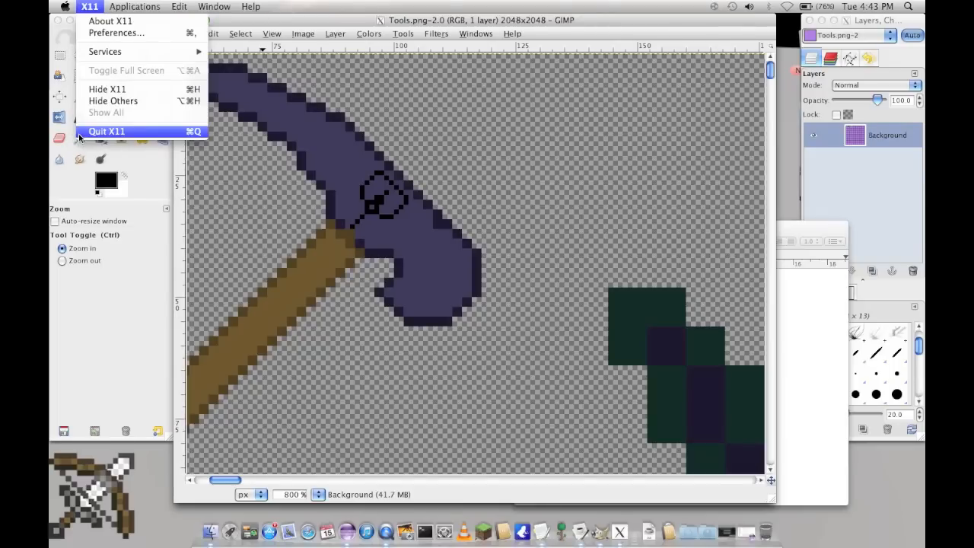
click(81, 134)
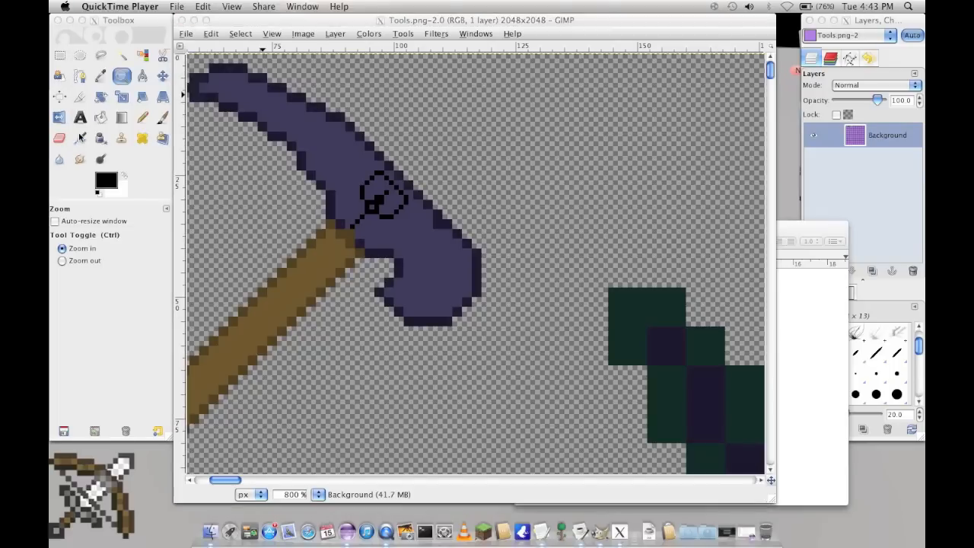
click(244, 21)
click(182, 19)
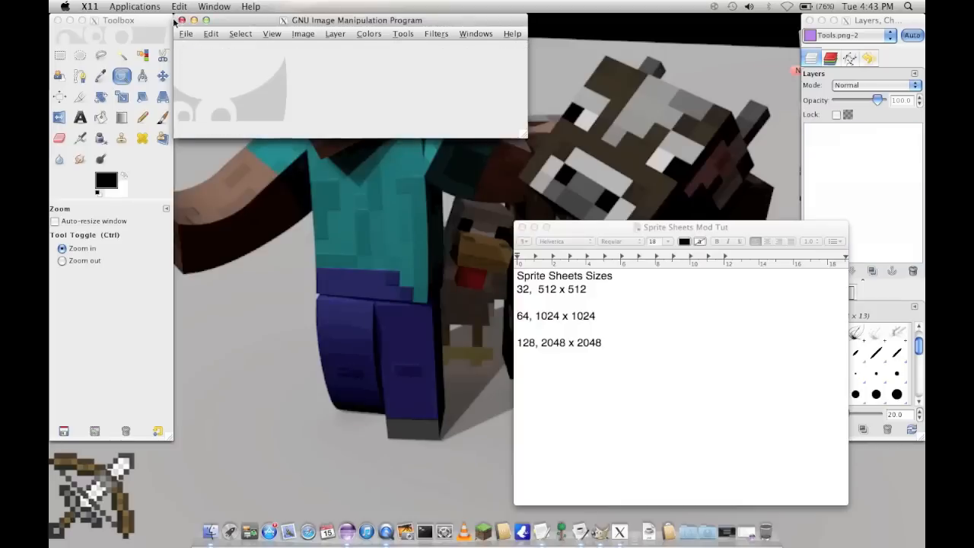
Step: Quit X11 so that GIMP and all its windows close
click(149, 6)
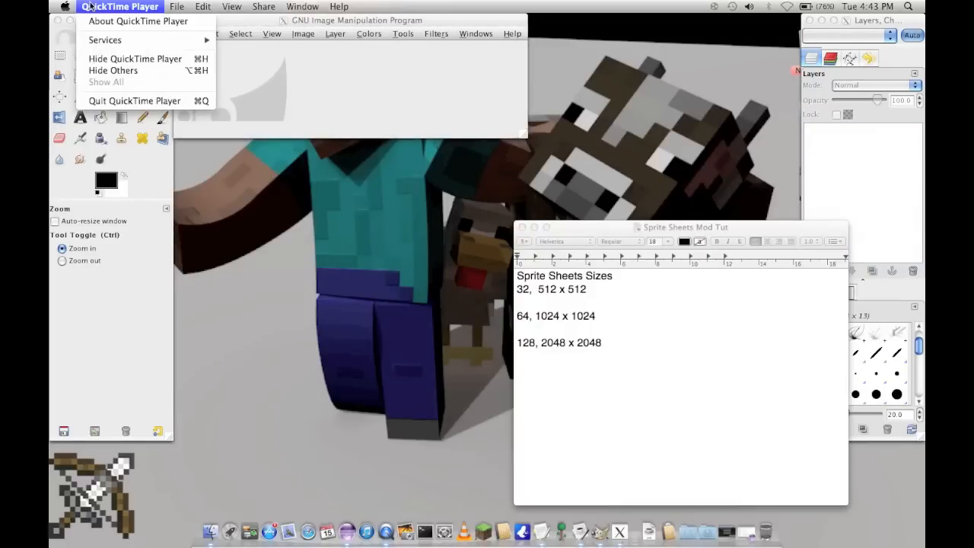
mouse_move(206, 6)
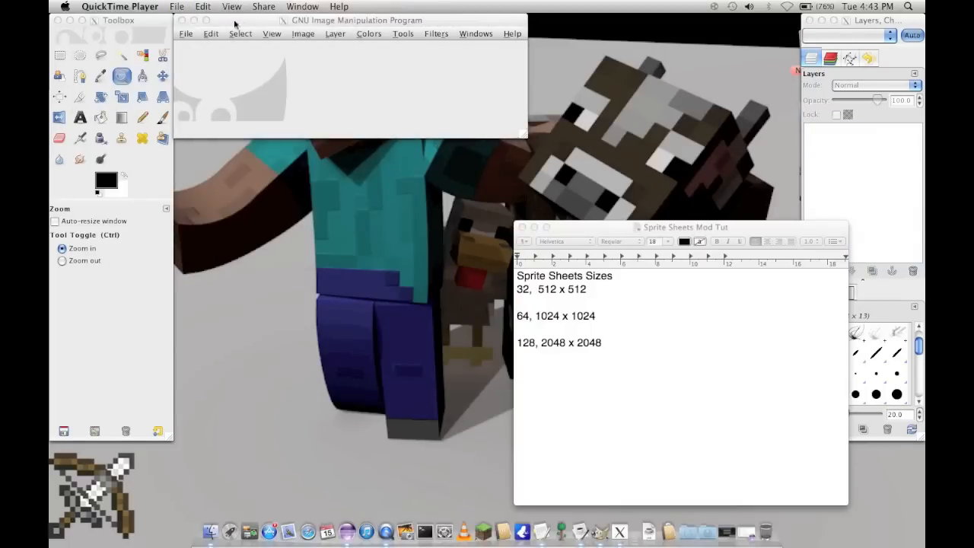
click(238, 21)
click(90, 7)
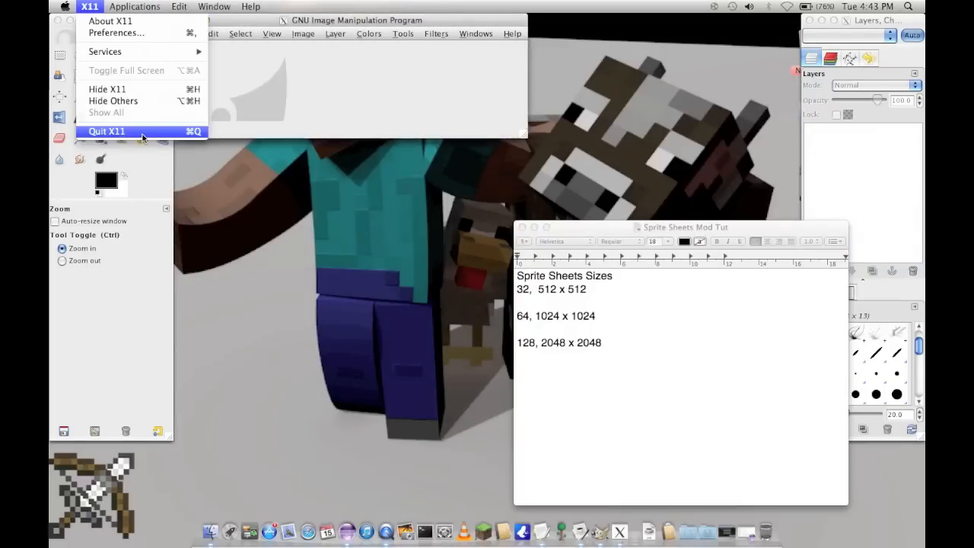
click(129, 131)
click(578, 191)
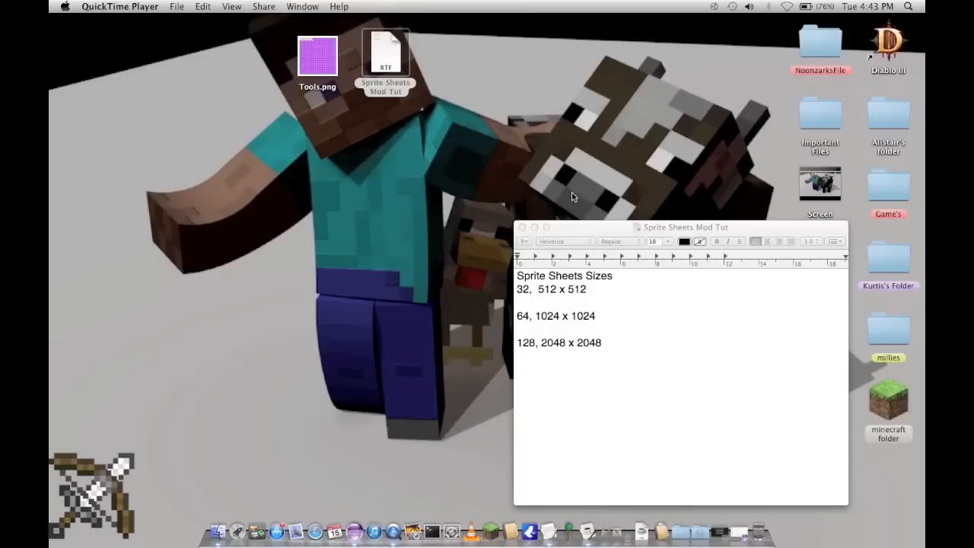
Step: Close the Sprite Sheets Mod Tut note and switch to Eclipse, showing the noonzark.myncraft.common package
drag(588, 231, 485, 144)
click(437, 137)
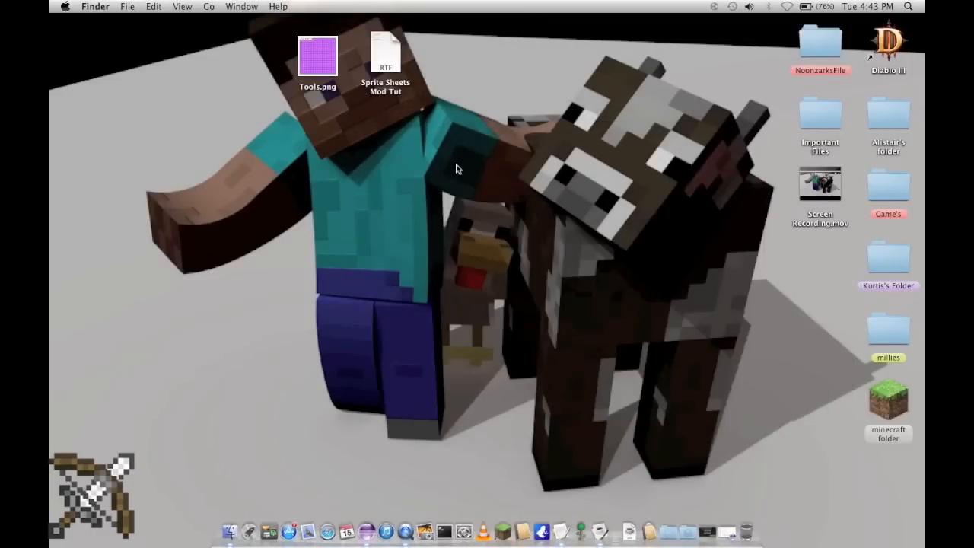
click(710, 532)
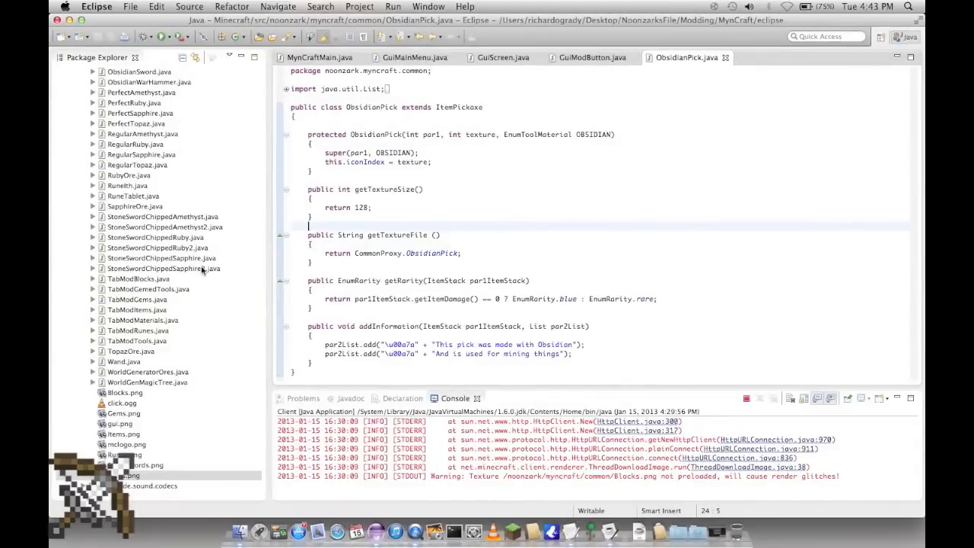
scroll(159, 219, up, 15)
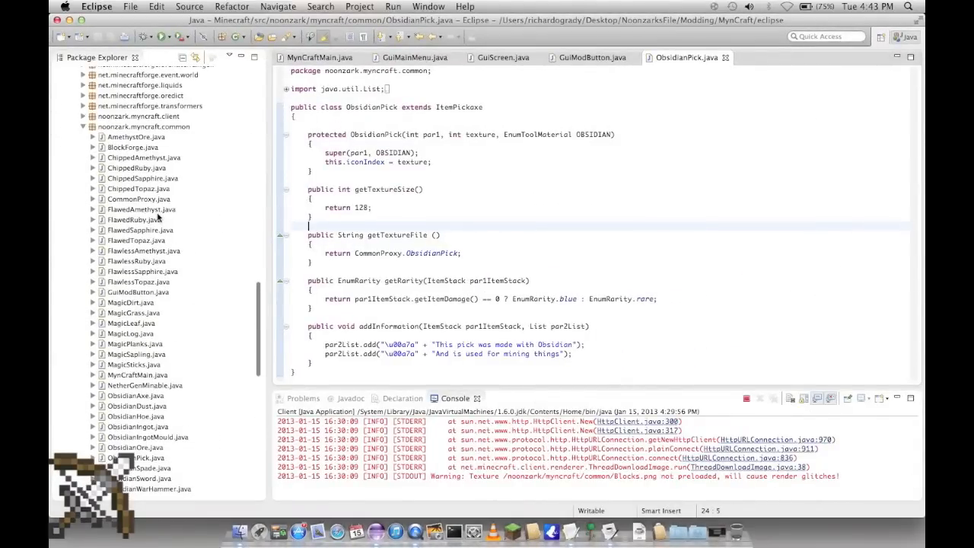
scroll(158, 218, up, 1)
Step: Show Tools.png in the Desktop folder in Finder beside the Eclipse package list, and close the Finder window
click(240, 532)
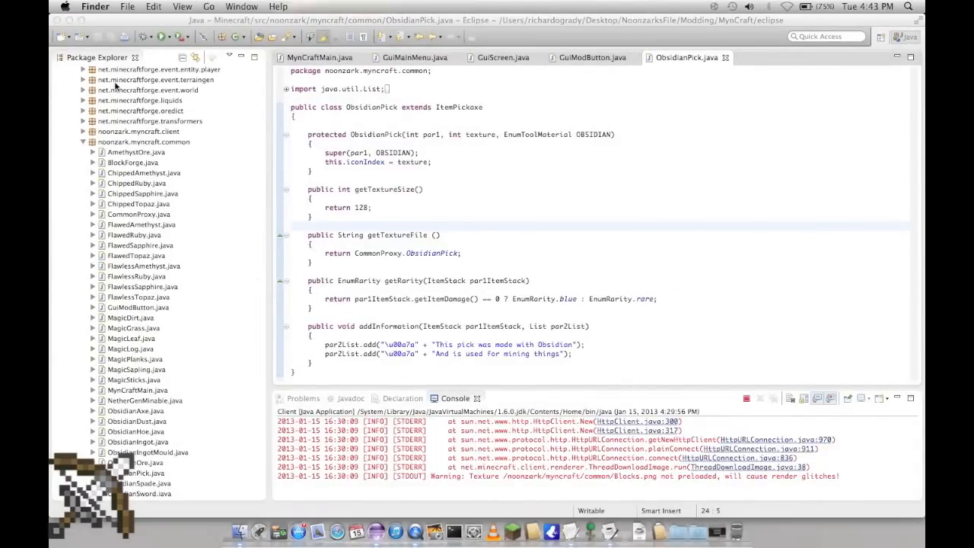
drag(429, 98, 514, 170)
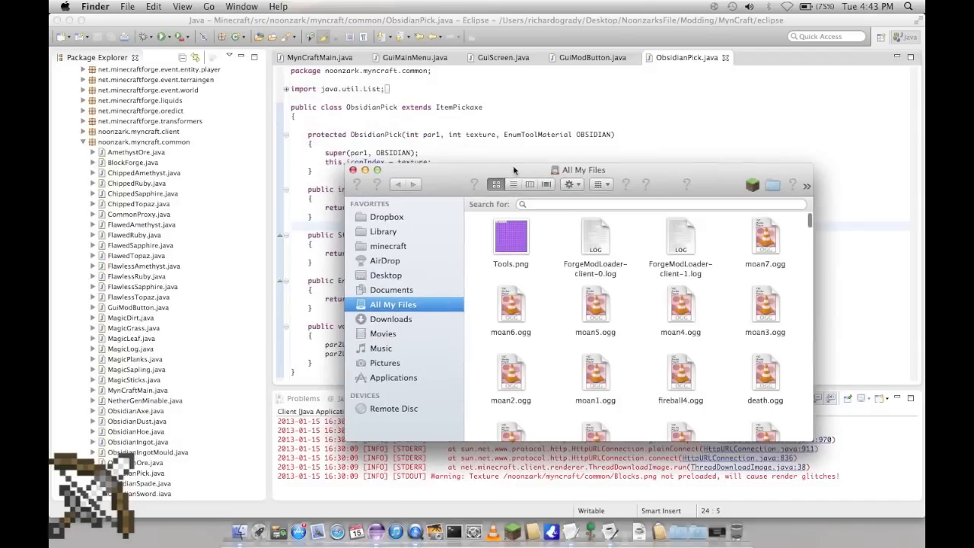
click(410, 276)
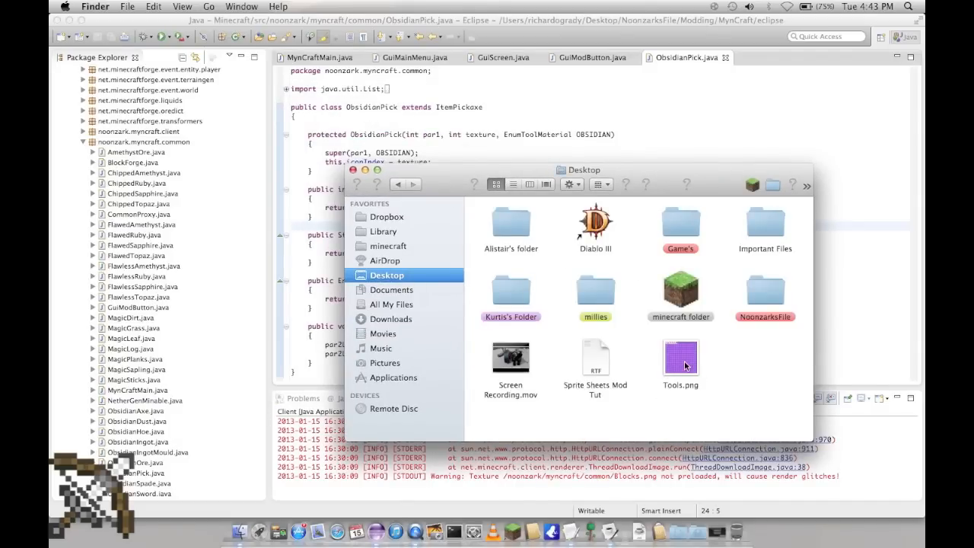
scroll(114, 377, down, 10)
scroll(138, 408, down, 5)
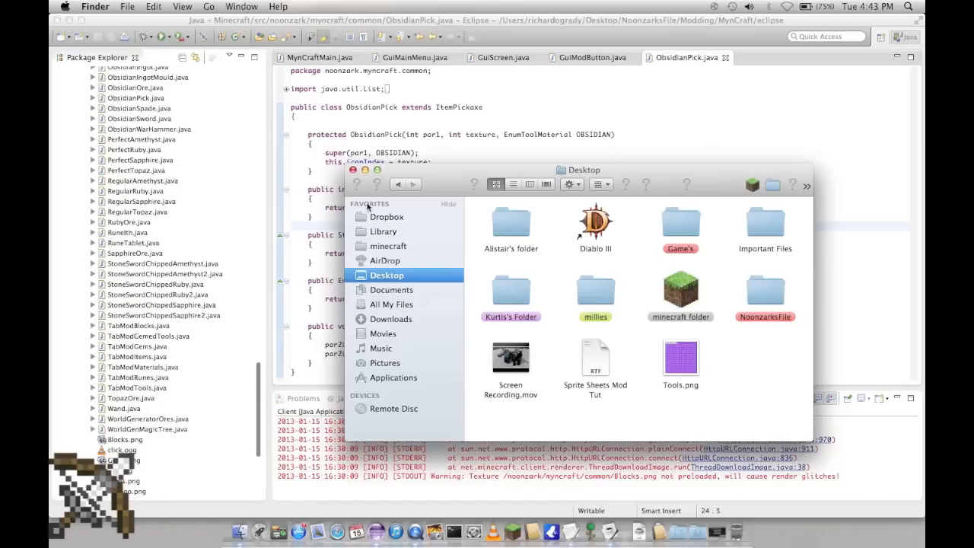
key(super+w)
Step: View the Tools.png stored in the noonzark.myncraft.common package, and close its preview
scroll(111, 449, down, 3)
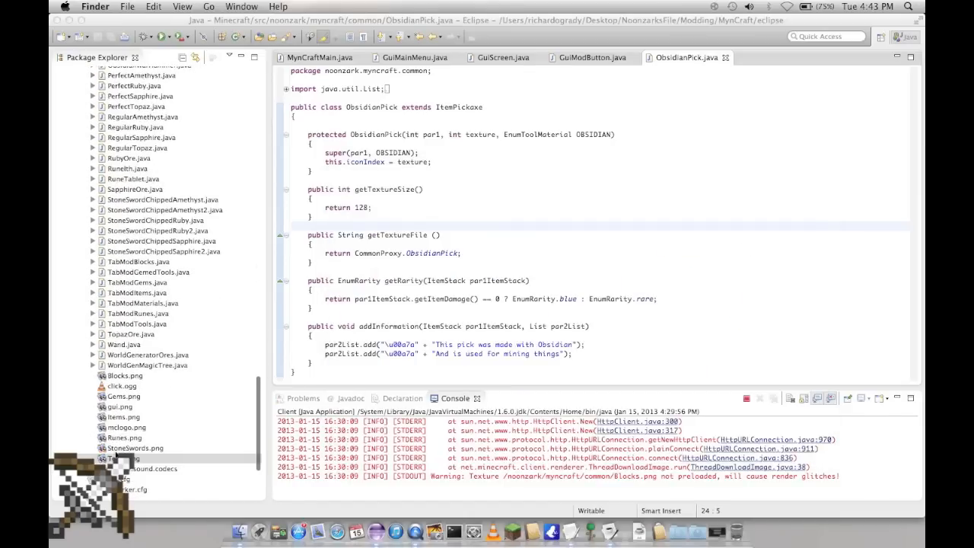
double_click(131, 459)
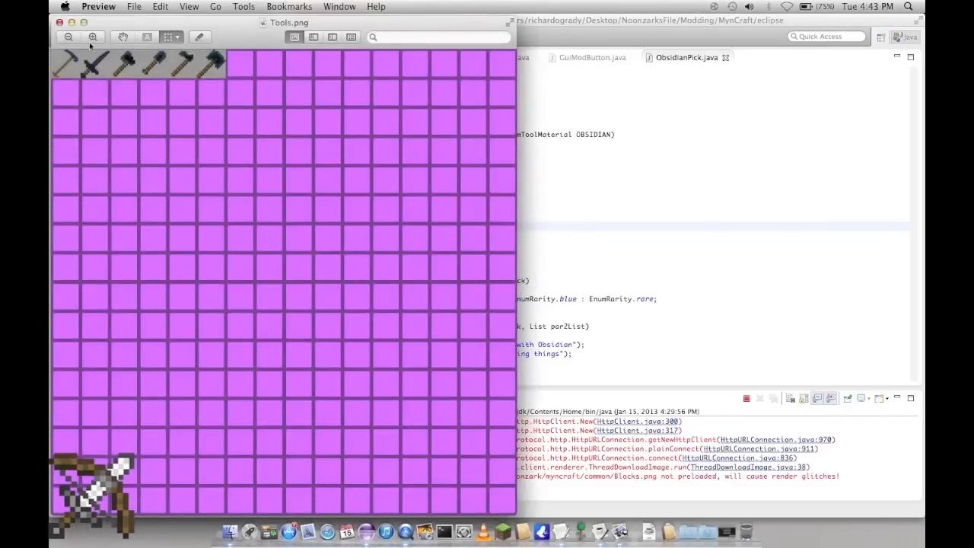
click(60, 23)
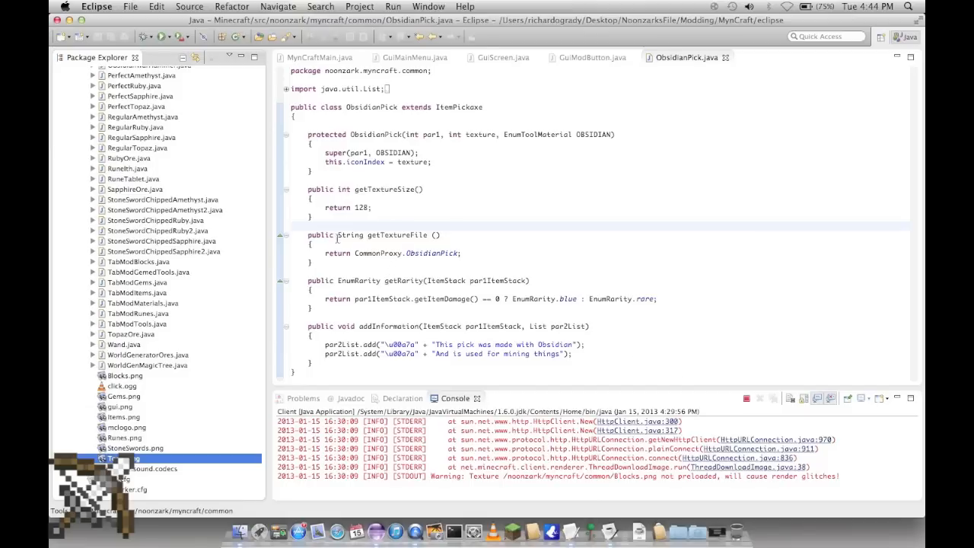
Step: Switch to Minecraft and resume the game to view the held high-resolution pickaxe, then pause it
click(717, 532)
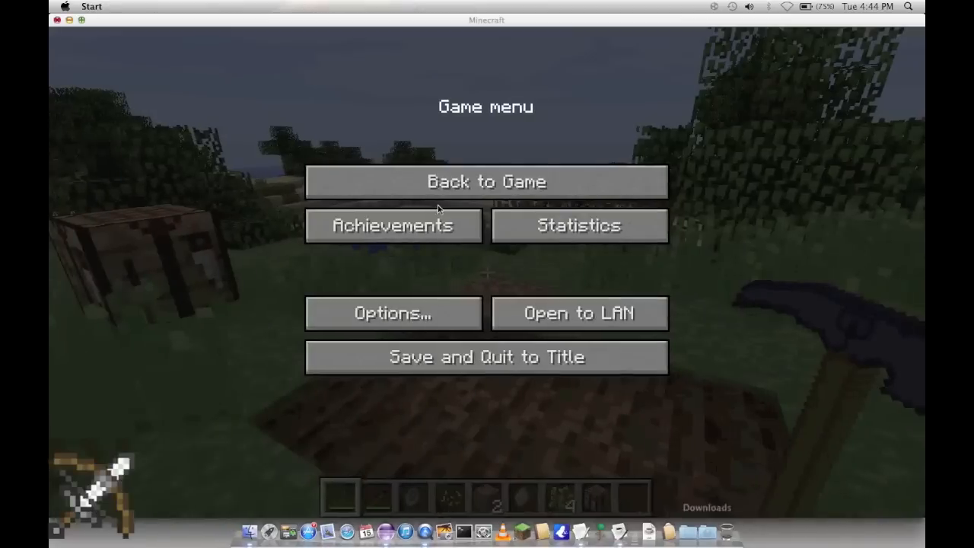
click(475, 184)
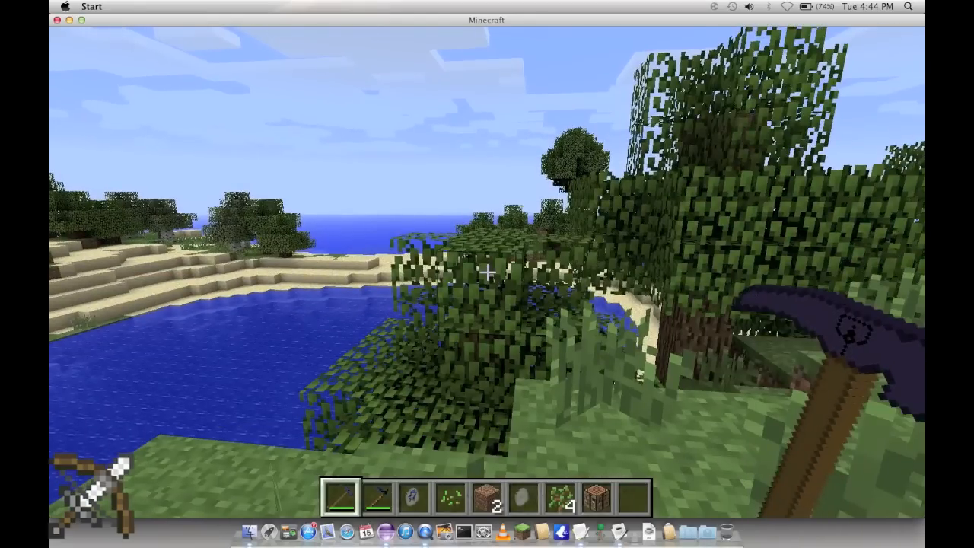
key(Escape)
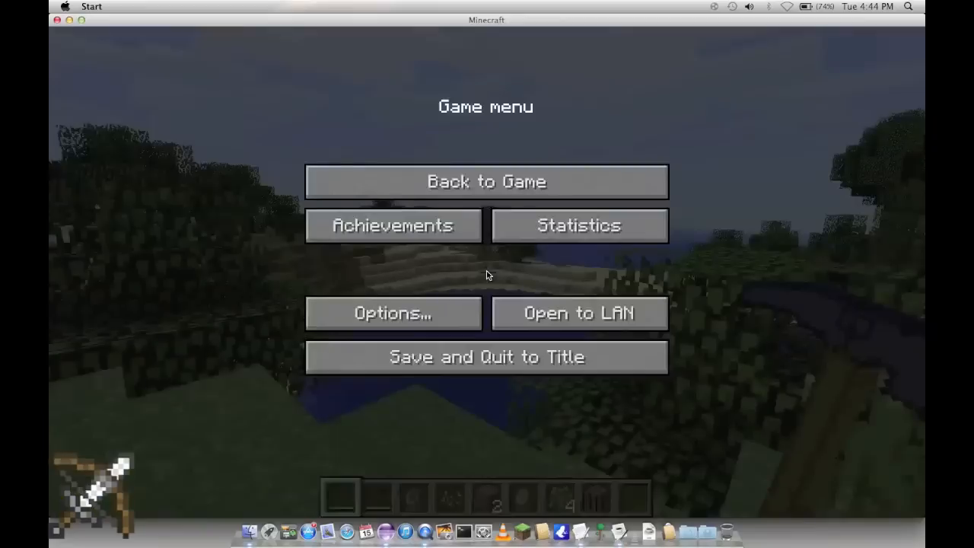